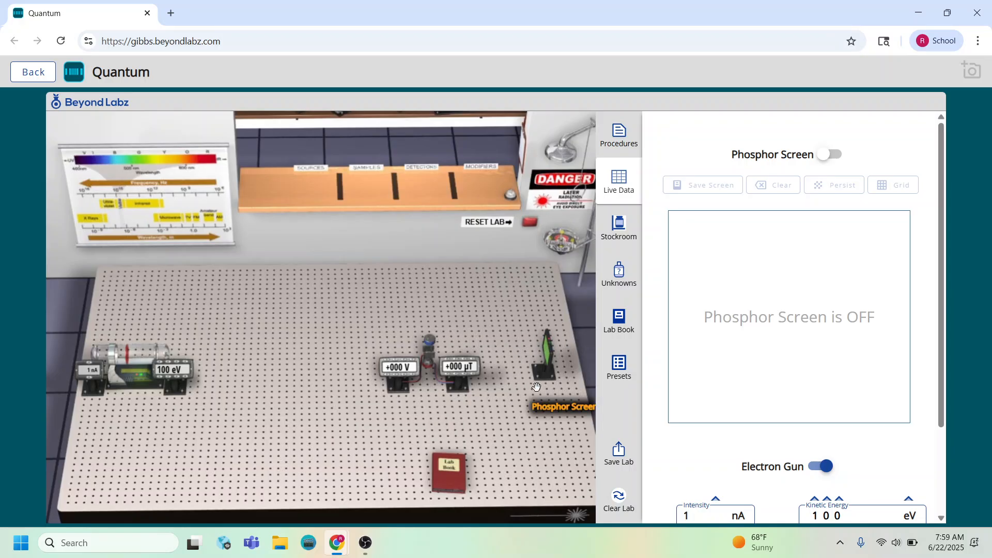
Step: Turn on the phosphor screen and raise the magnetic field in 10 µT increments to deflect the electron beam
{"action": "left_click", "coordinate": [831, 154]}
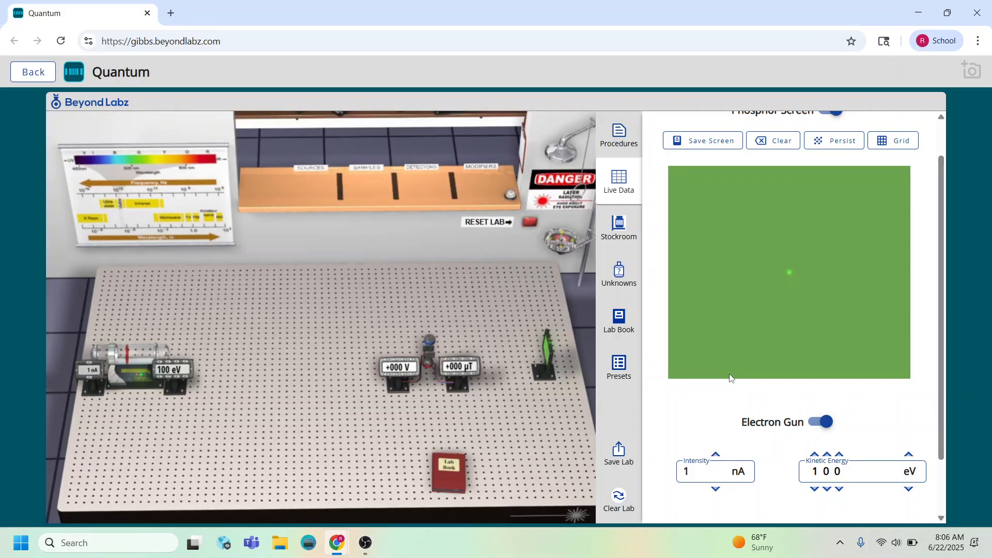
{"action": "scroll", "coordinate": [731, 377], "scroll_direction": "down", "scroll_amount": 2}
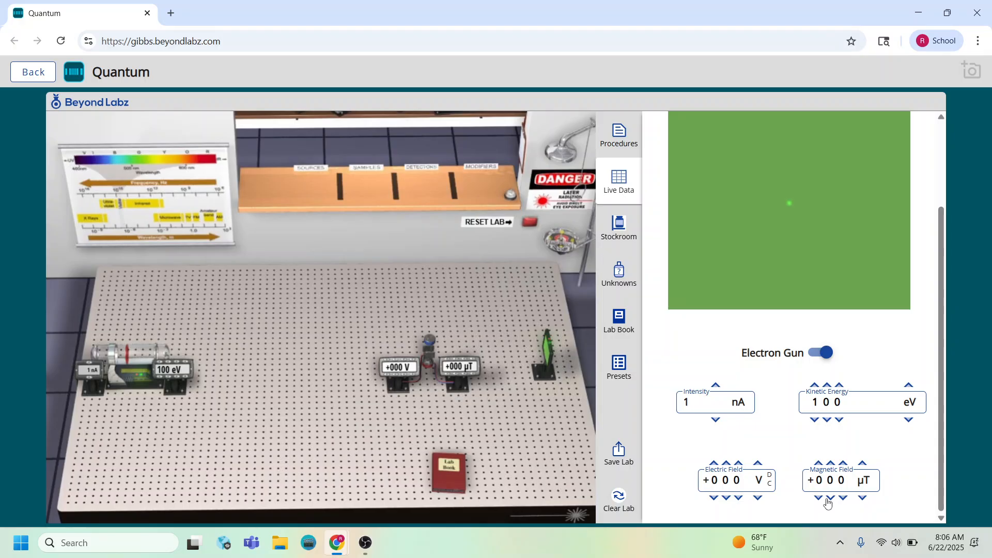
{"action": "left_click", "coordinate": [831, 463]}
{"action": "left_click", "coordinate": [831, 464]}
{"action": "left_click", "coordinate": [830, 464]}
Step: Lower the magnetic field back to zero and raise the electric field by a 10 V increment
{"action": "left_click", "coordinate": [831, 498]}
{"action": "left_click", "coordinate": [831, 498]}
{"action": "left_click", "coordinate": [830, 499]}
{"action": "left_click", "coordinate": [726, 464]}
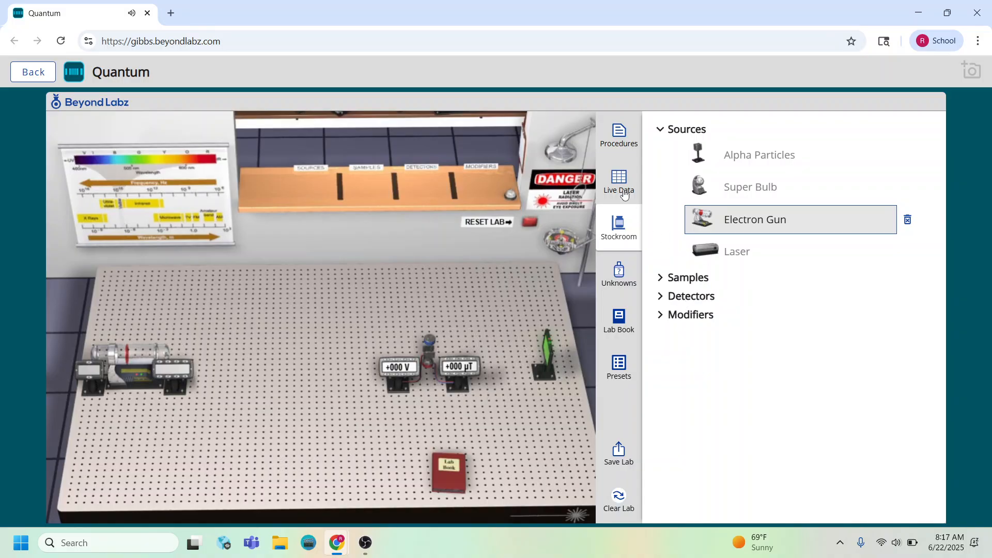
Step: Check the live data with the electron gun off and remove the electron gun from the table
{"action": "left_click", "coordinate": [620, 191]}
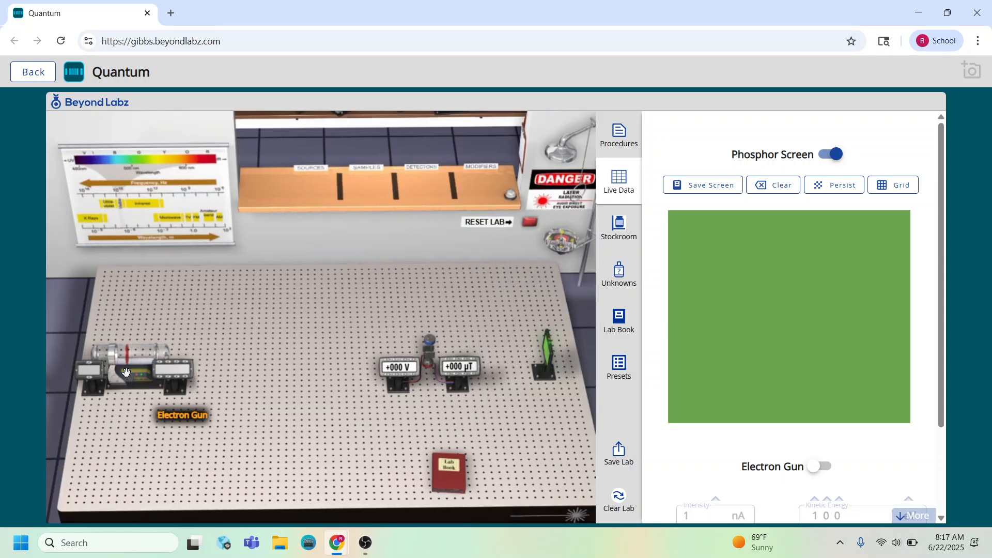
{"action": "left_click", "coordinate": [619, 228]}
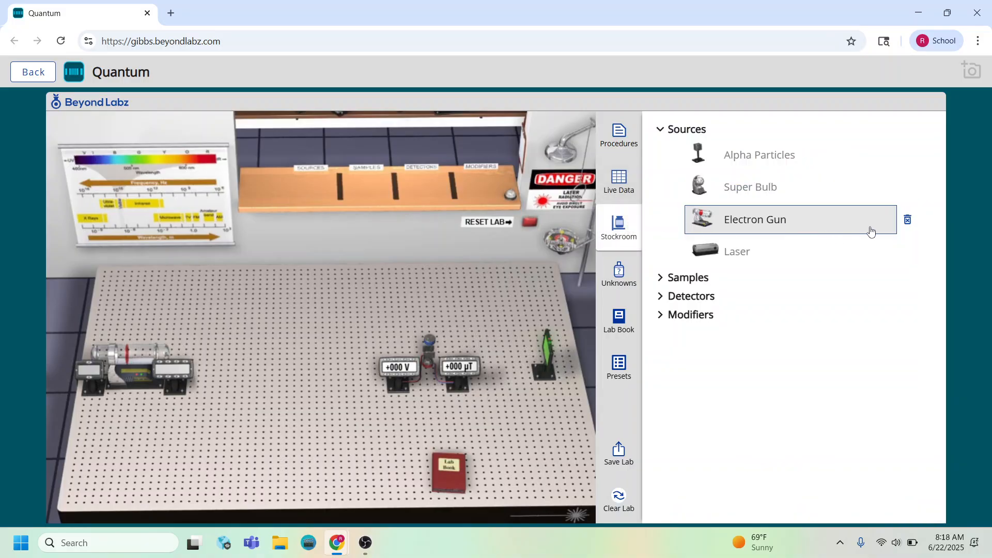
{"action": "left_click", "coordinate": [909, 222]}
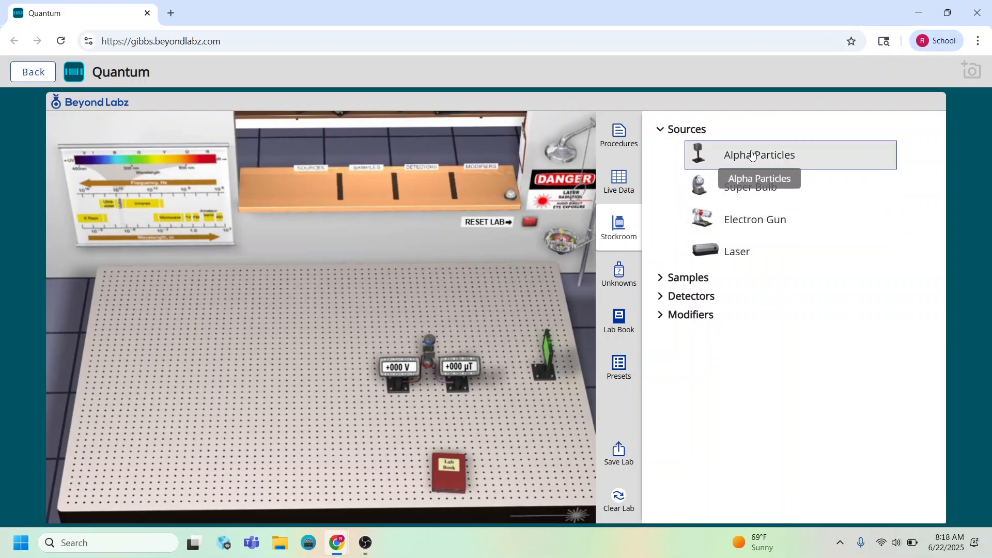
Step: Place the Alpha Particles source from the stockroom where the electron gun stood and turn it on
{"action": "left_click", "coordinate": [716, 155]}
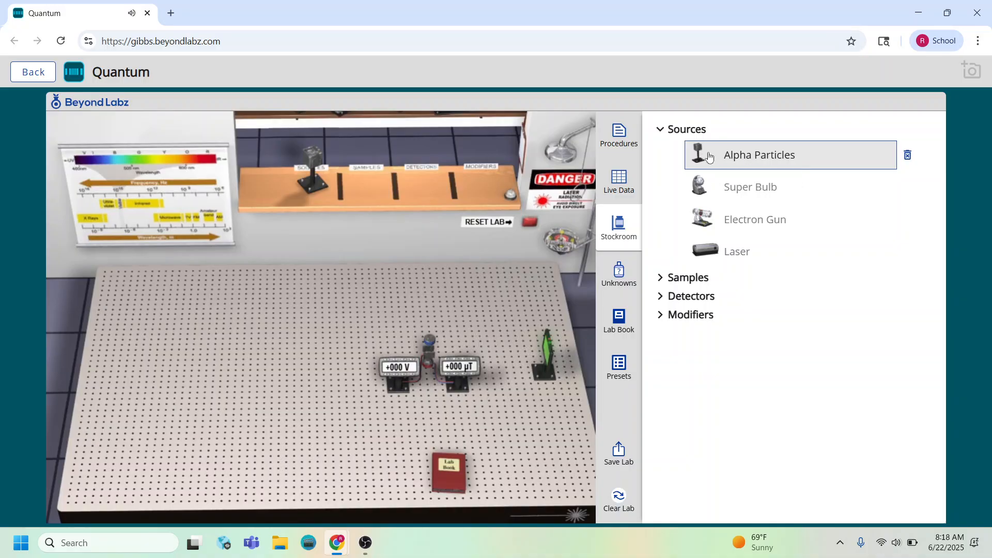
{"action": "left_click_drag", "start_coordinate": [313, 165], "coordinate": [126, 355]}
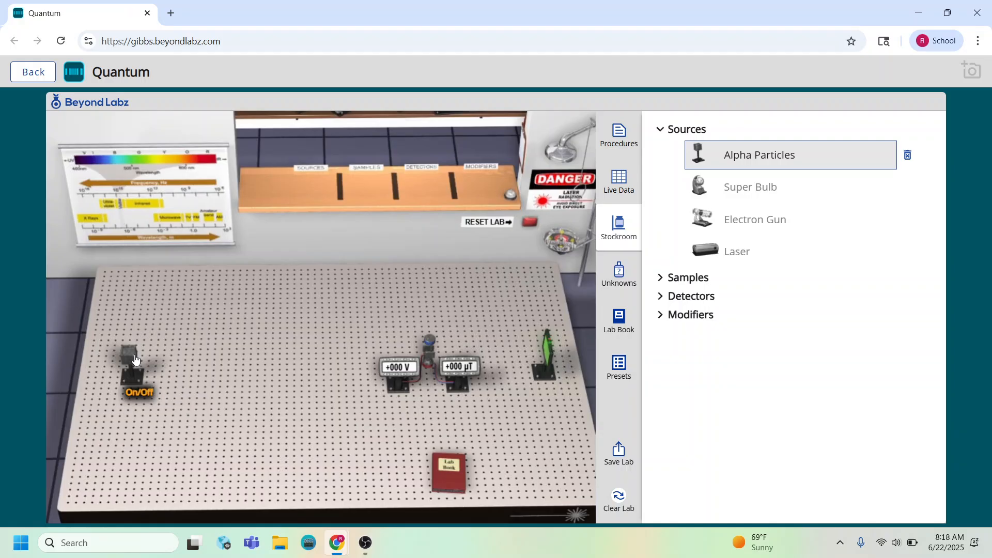
{"action": "left_click", "coordinate": [135, 360]}
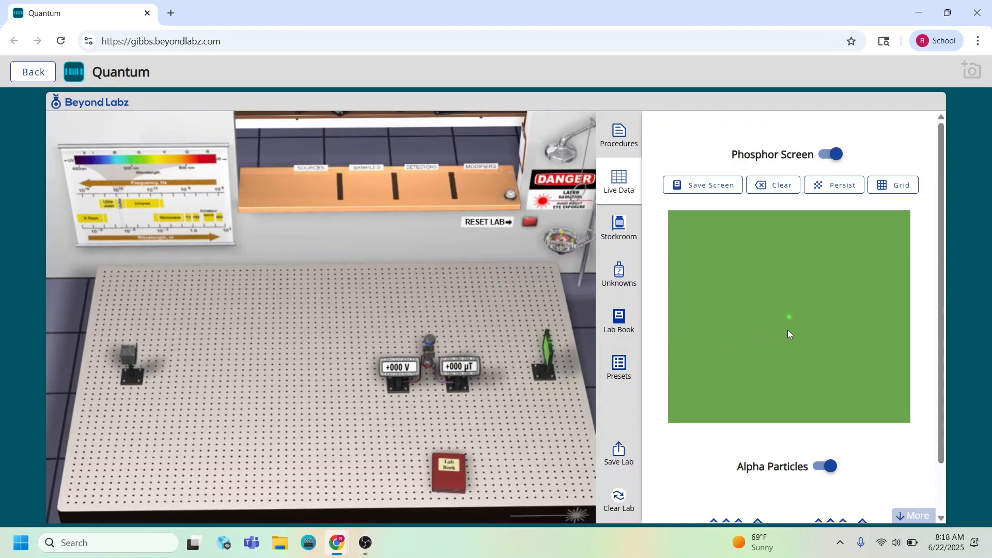
Step: Set the magnetic field acting on the alpha particle beam to 40 mT
{"action": "scroll", "coordinate": [815, 408], "scroll_direction": "down", "scroll_amount": 1}
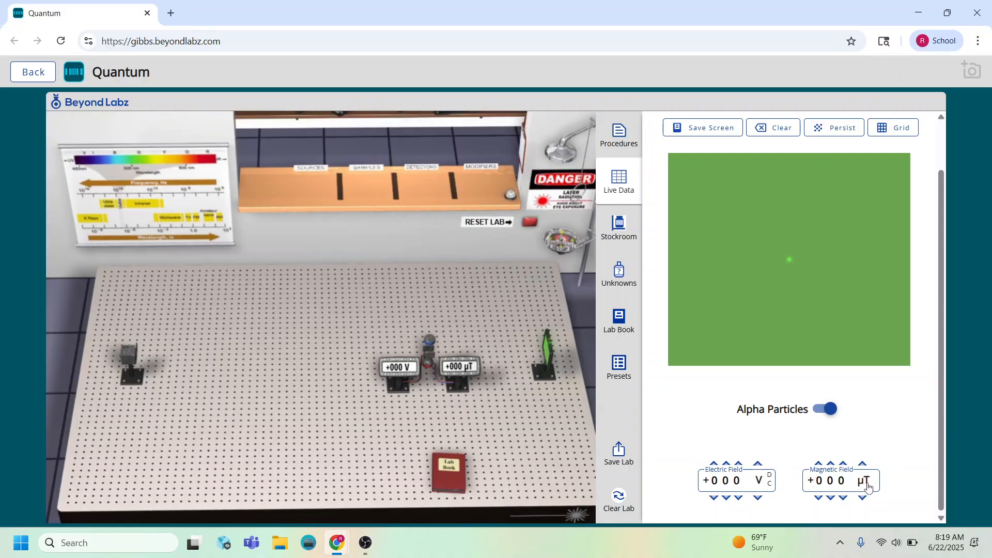
{"action": "left_click", "coordinate": [831, 464]}
{"action": "left_click", "coordinate": [830, 464]}
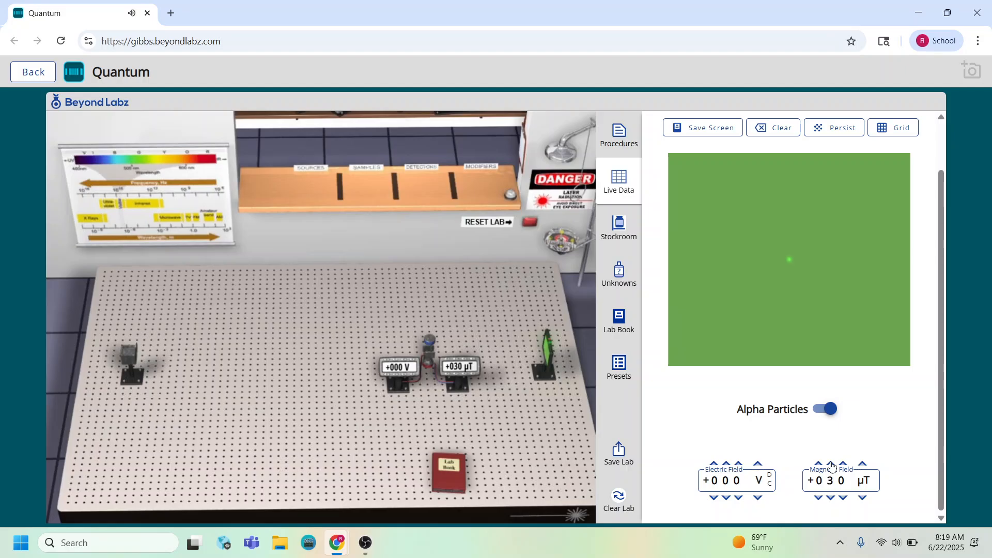
{"action": "left_click", "coordinate": [831, 463]}
{"action": "left_click", "coordinate": [862, 464]}
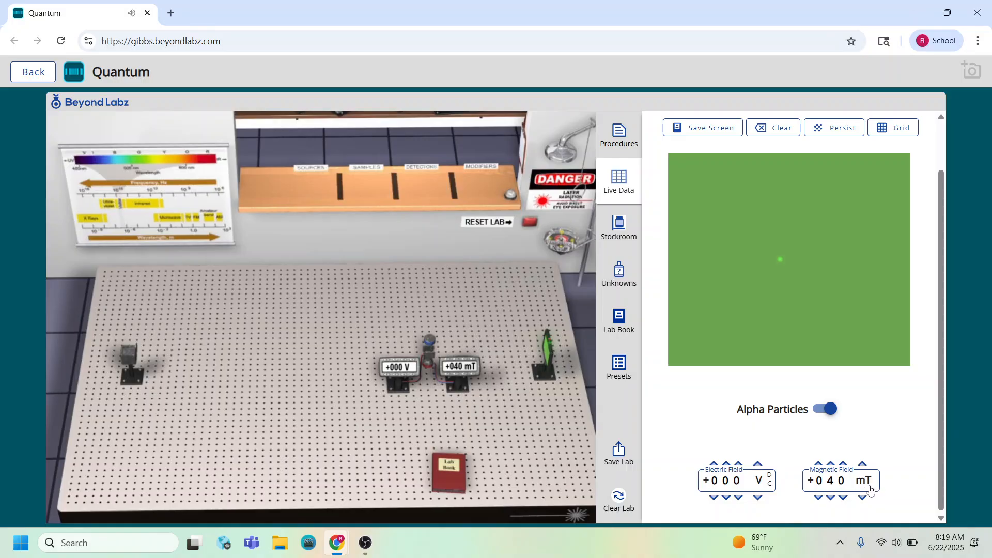
Step: Raise the magnetic field further in 10 mT increments to deflect the alpha particle beam more
{"action": "left_click", "coordinate": [831, 463]}
{"action": "left_click", "coordinate": [831, 463]}
{"action": "left_click", "coordinate": [831, 464]}
{"action": "left_click", "coordinate": [831, 464]}
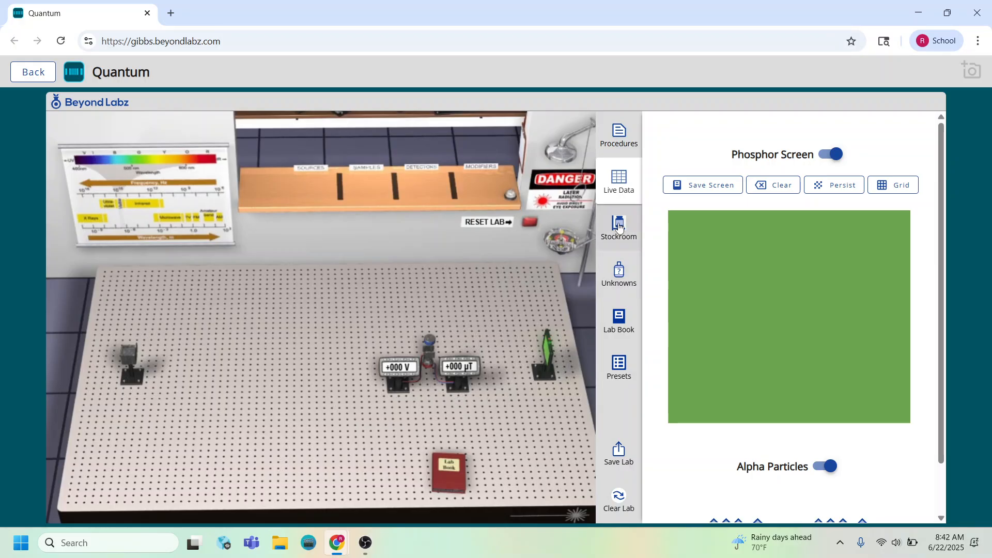
Step: Replace the alpha particle source on the table with the Laser from the stockroom sources
{"action": "left_click", "coordinate": [619, 227]}
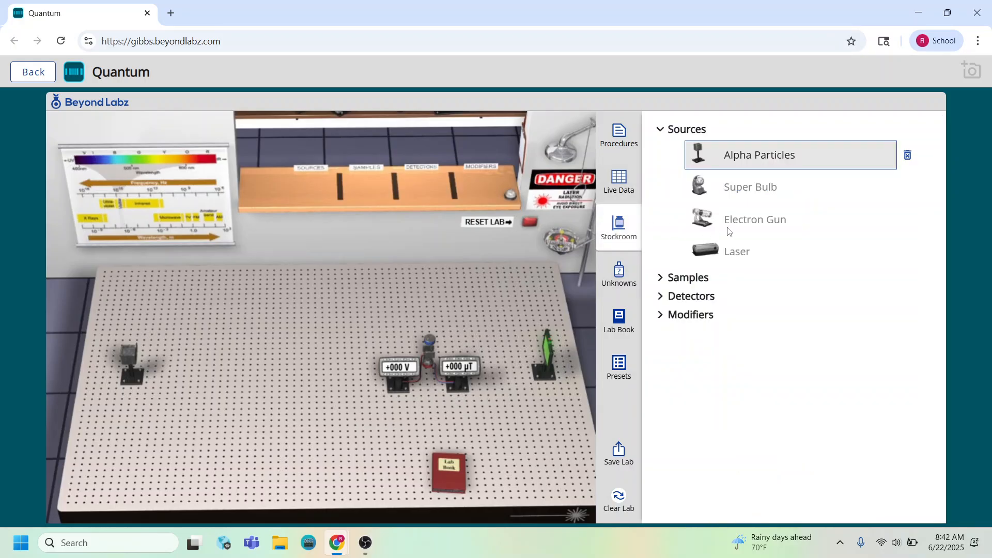
{"action": "left_click", "coordinate": [908, 156]}
{"action": "left_click", "coordinate": [757, 259]}
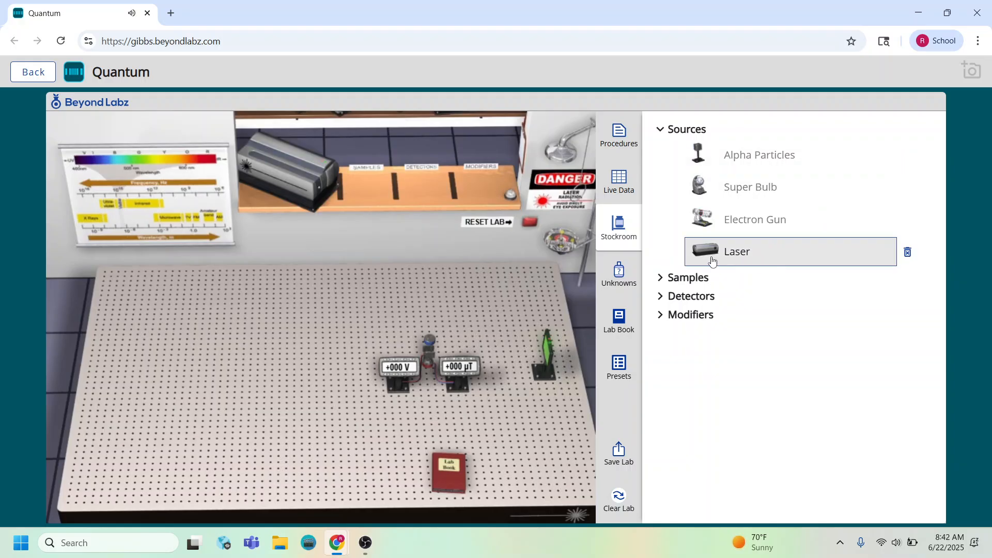
{"action": "left_click_drag", "start_coordinate": [287, 177], "coordinate": [143, 391]}
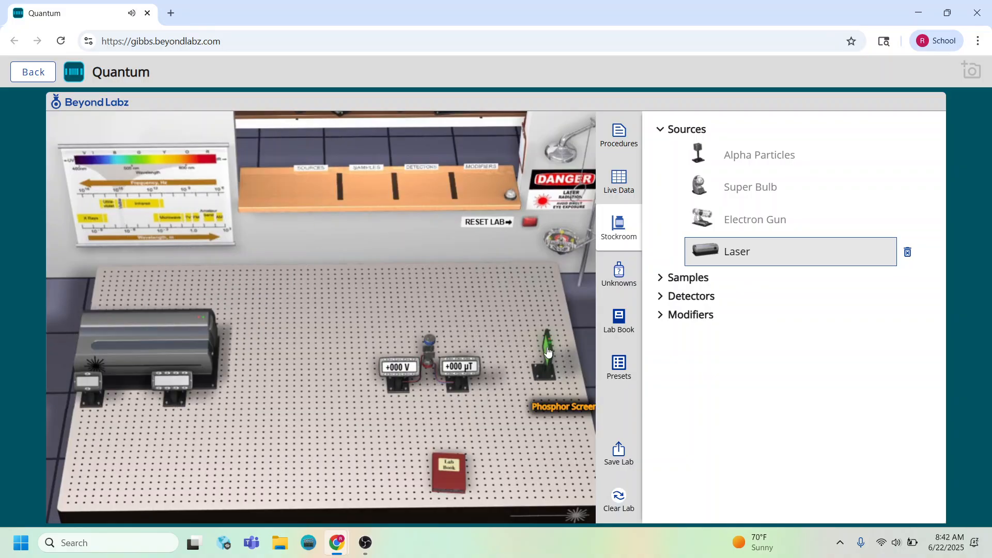
Step: Replace the phosphor screen with the Video Camera detector at the same end of the table
{"action": "left_click", "coordinate": [664, 297]}
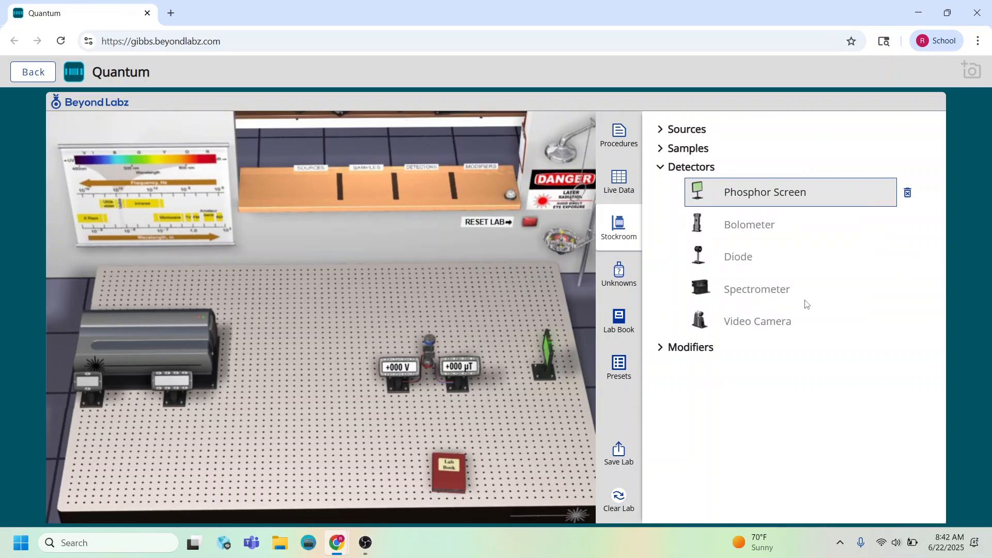
{"action": "left_click", "coordinate": [906, 202]}
{"action": "left_click", "coordinate": [758, 323]}
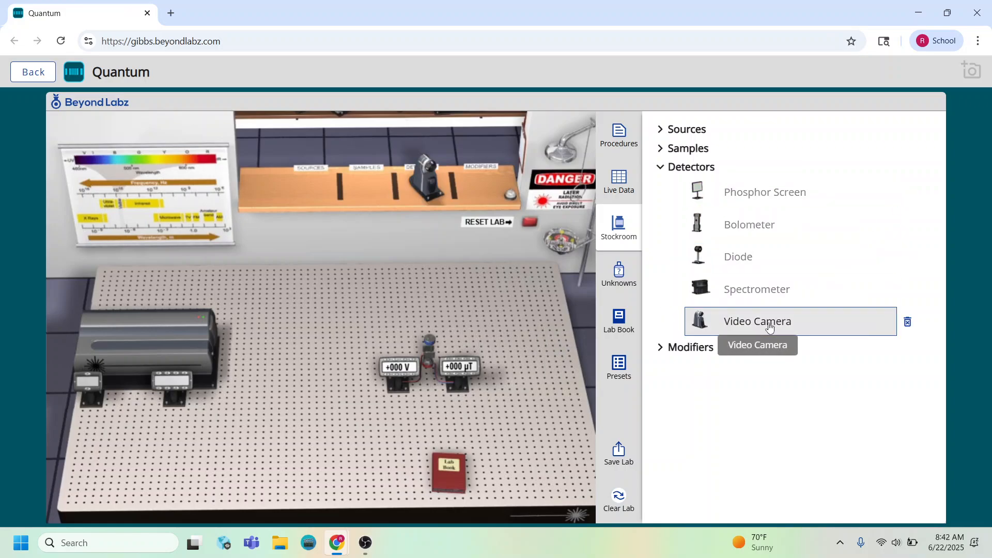
{"action": "left_click_drag", "start_coordinate": [421, 173], "coordinate": [521, 366]}
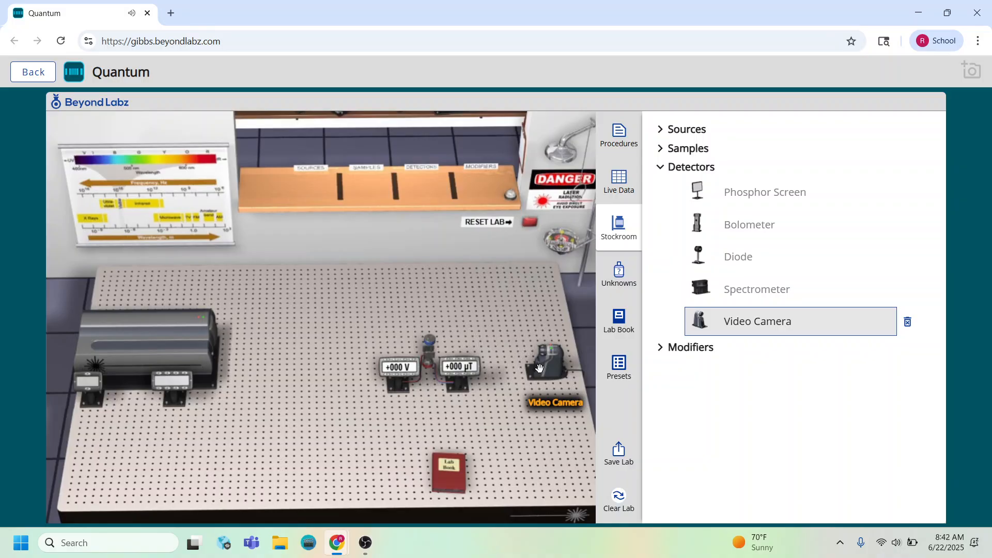
Step: Turn on the video camera and the laser from the live data view
{"action": "left_click", "coordinate": [618, 176]}
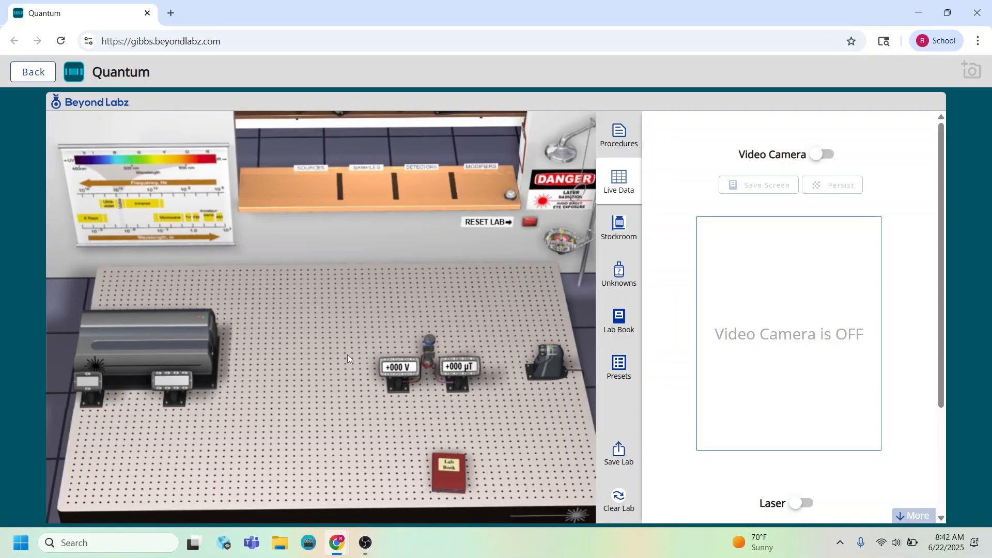
{"action": "left_click", "coordinate": [823, 154]}
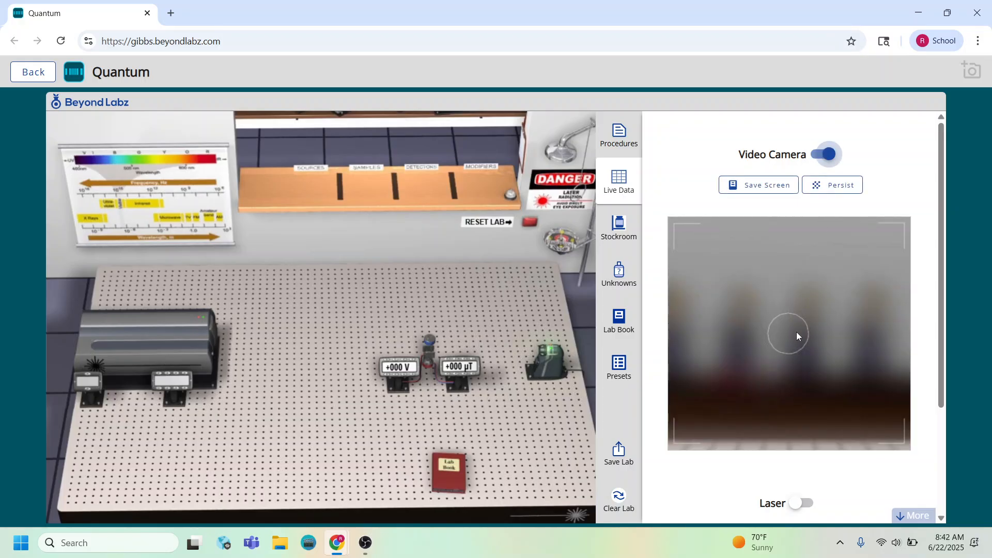
{"action": "scroll", "coordinate": [796, 336], "scroll_direction": "down", "scroll_amount": 2}
{"action": "left_click", "coordinate": [804, 375]}
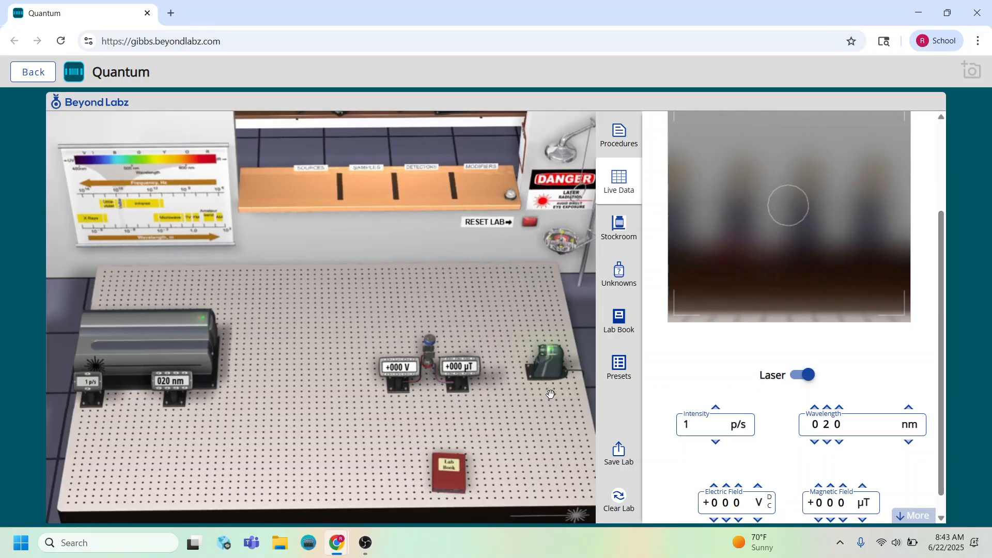
{"action": "scroll", "coordinate": [739, 318], "scroll_direction": "up", "scroll_amount": 2}
{"action": "scroll", "coordinate": [739, 318], "scroll_direction": "down", "scroll_amount": 1}
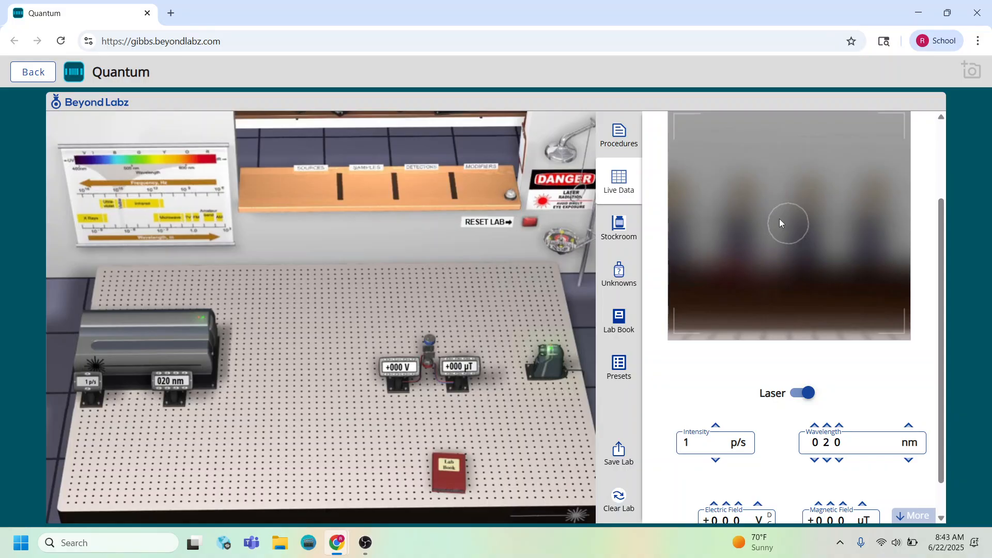
{"action": "scroll", "coordinate": [779, 295], "scroll_direction": "down", "scroll_amount": 1}
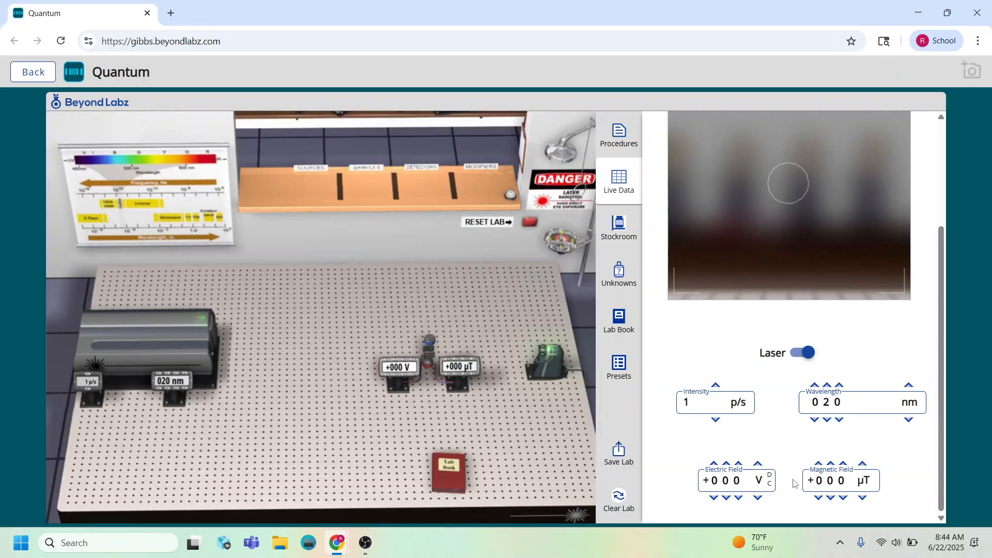
{"action": "scroll", "coordinate": [795, 483], "scroll_direction": "up", "scroll_amount": 1}
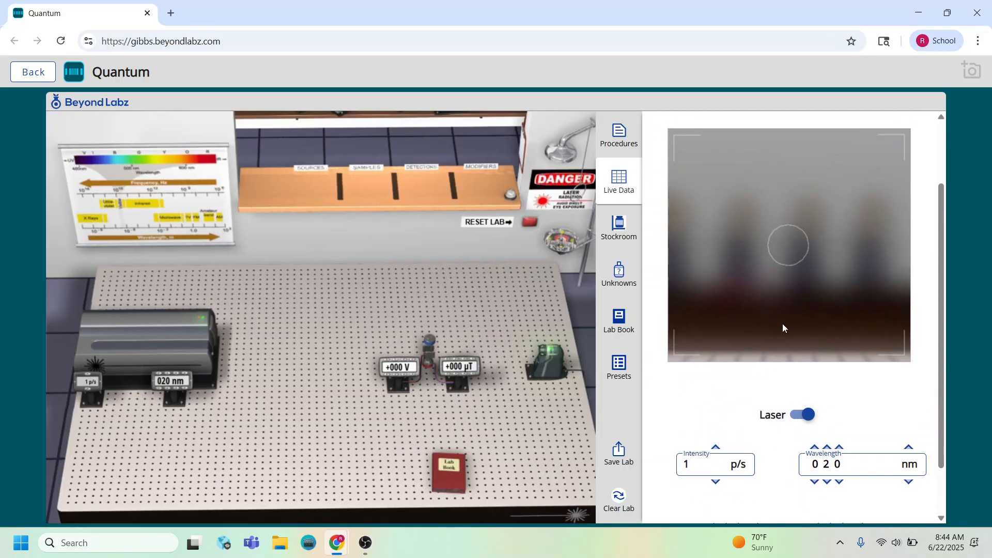